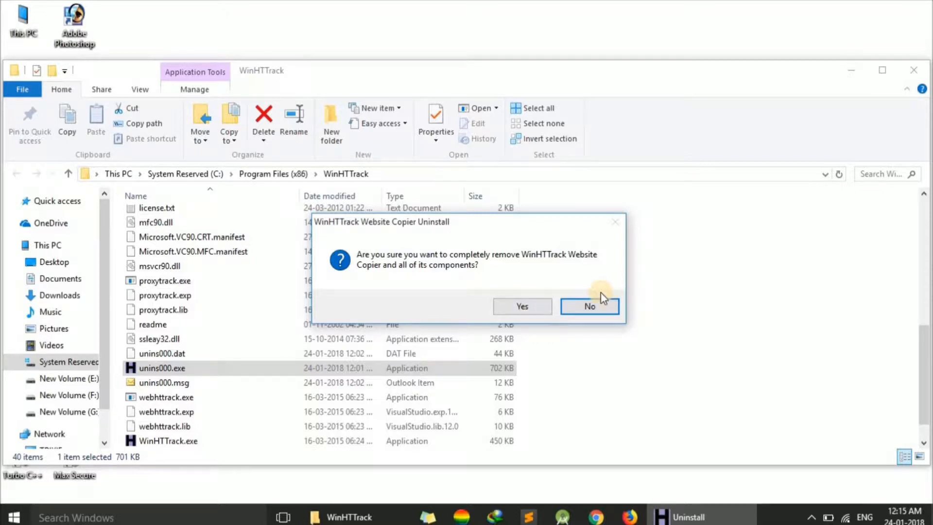
# - Decline the complete removal of WinHTTrack Website Copier and minimize its program folder window
pyautogui.click(590, 305)
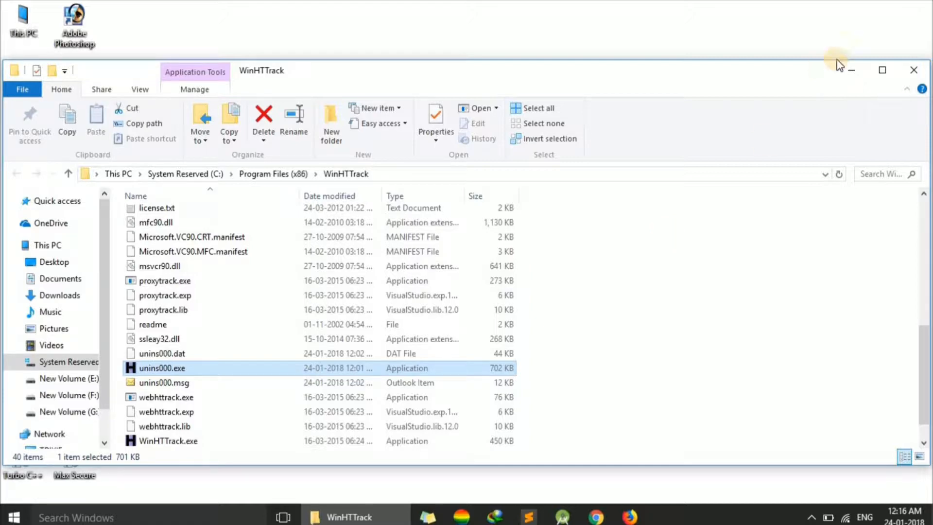
pyautogui.click(851, 70)
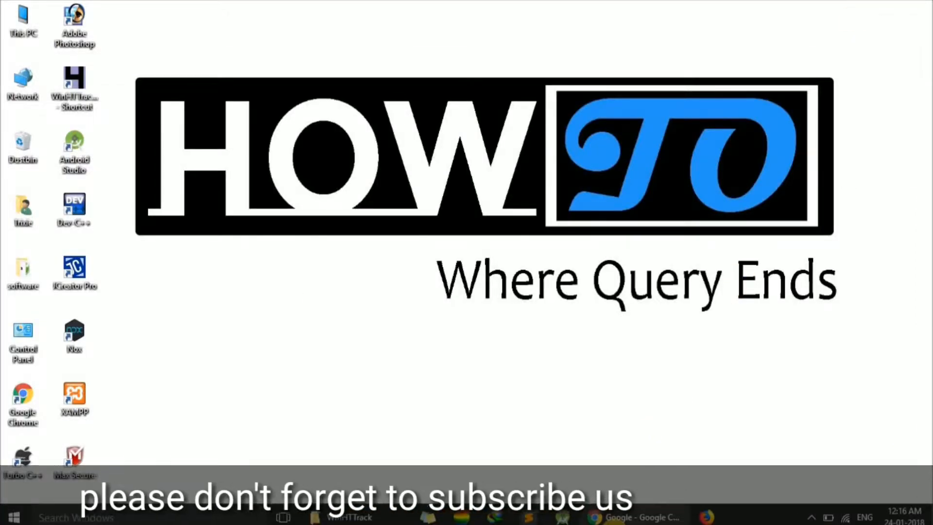
# - Switch to Chrome, search Google for "revo uninstaller" and open the Revo Uninstaller Freeware download page
pyautogui.click(631, 517)
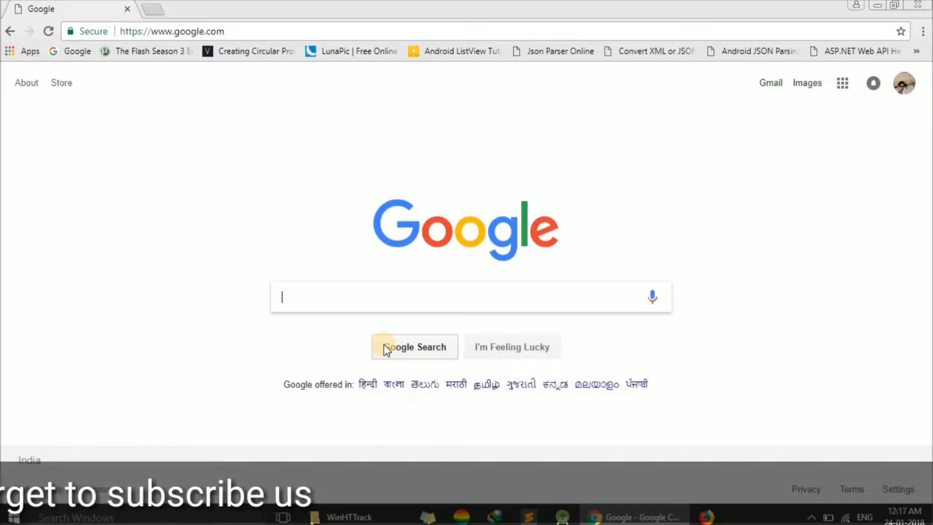
pyautogui.write('revo ')
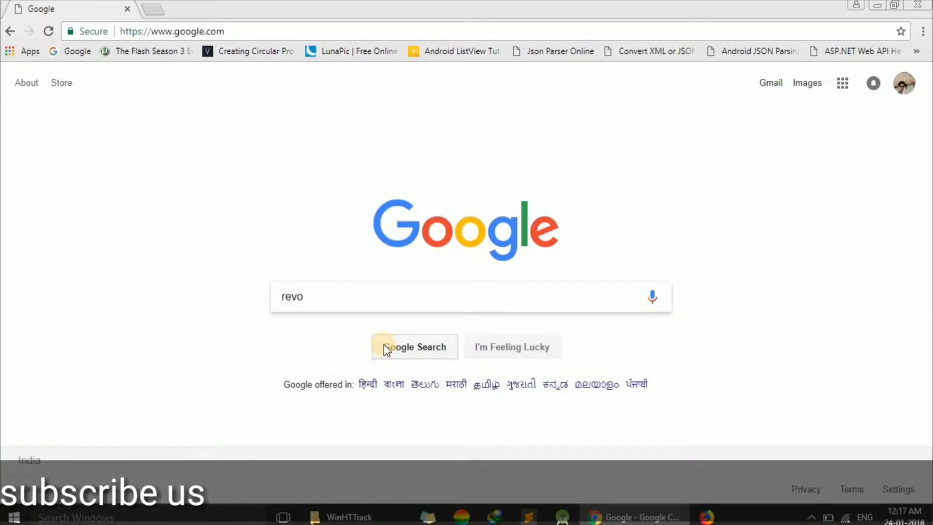
pyautogui.write('uninstaller')
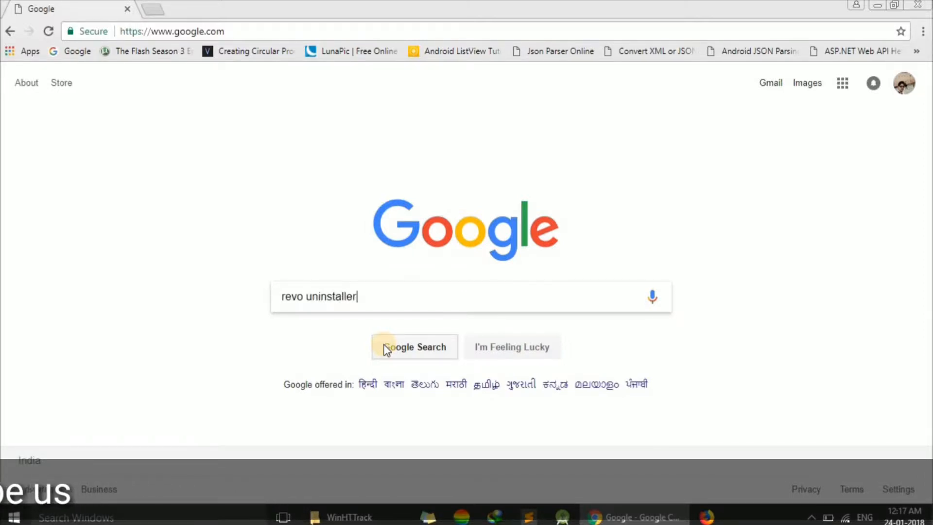
pyautogui.click(387, 347)
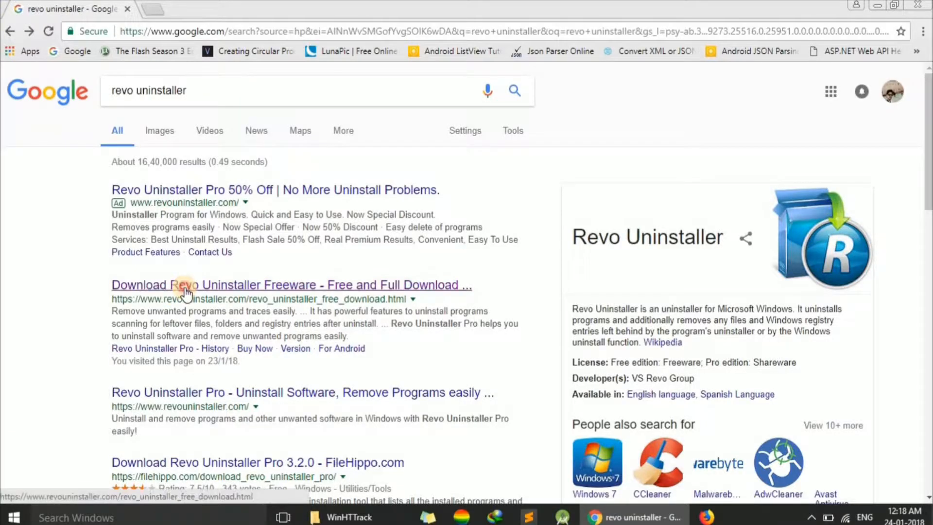
pyautogui.click(186, 288)
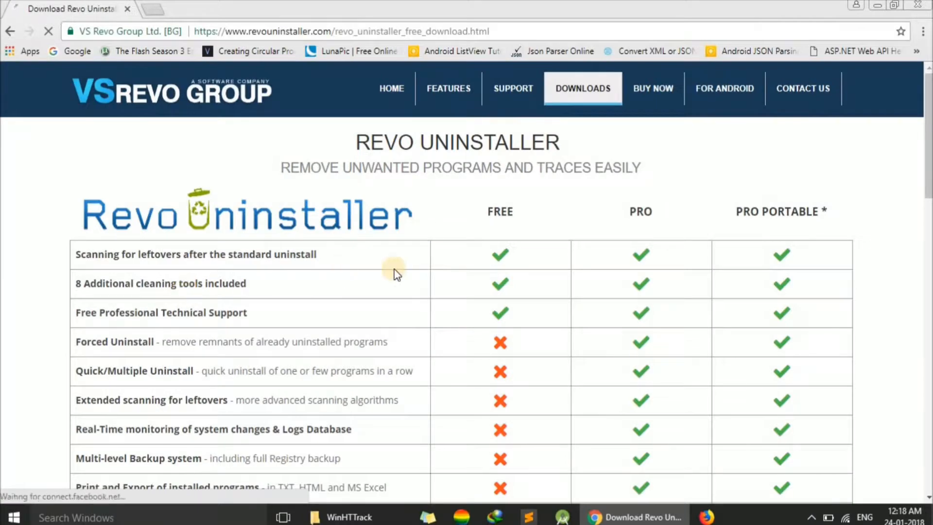
# - Compare the features of the Free, Pro and Pro Portable editions and download the free portable version
pyautogui.scroll(-2, 394, 269)
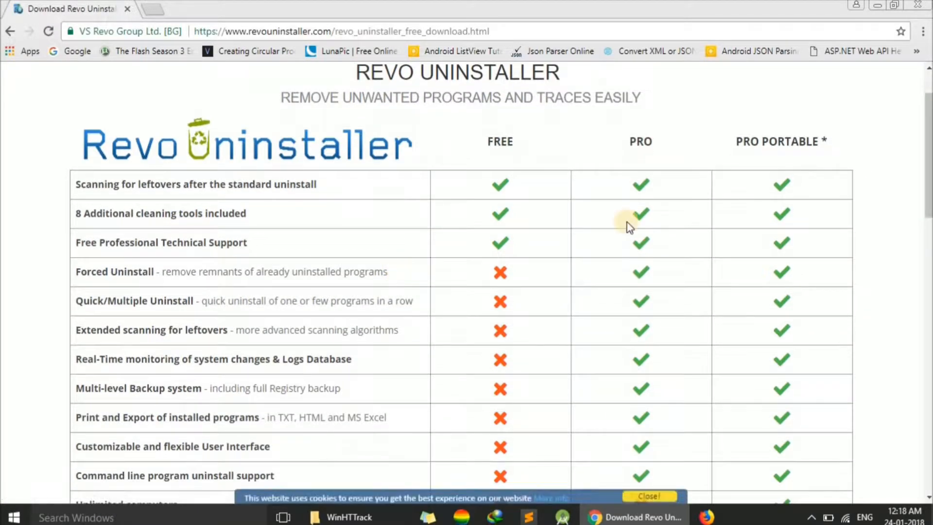
pyautogui.scroll(-2, 627, 222)
pyautogui.scroll(3, 627, 223)
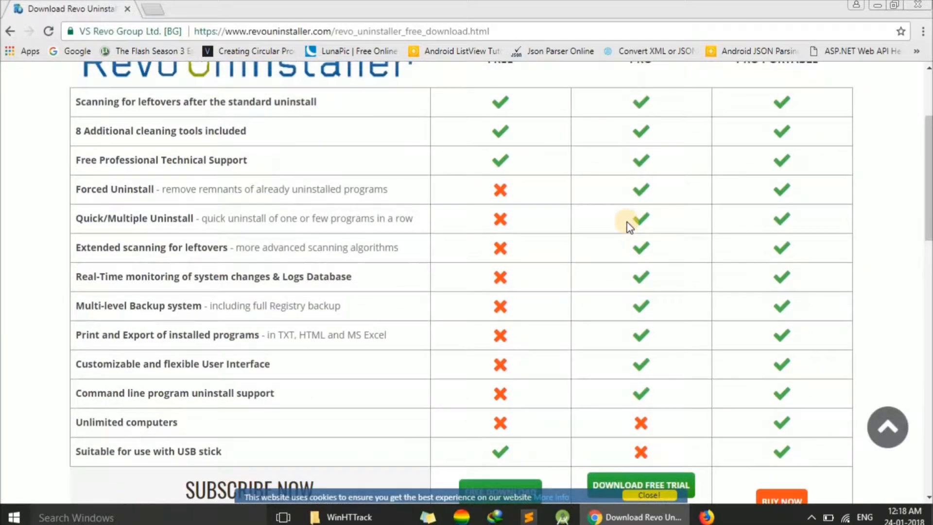
pyautogui.scroll(-1, 544, 193)
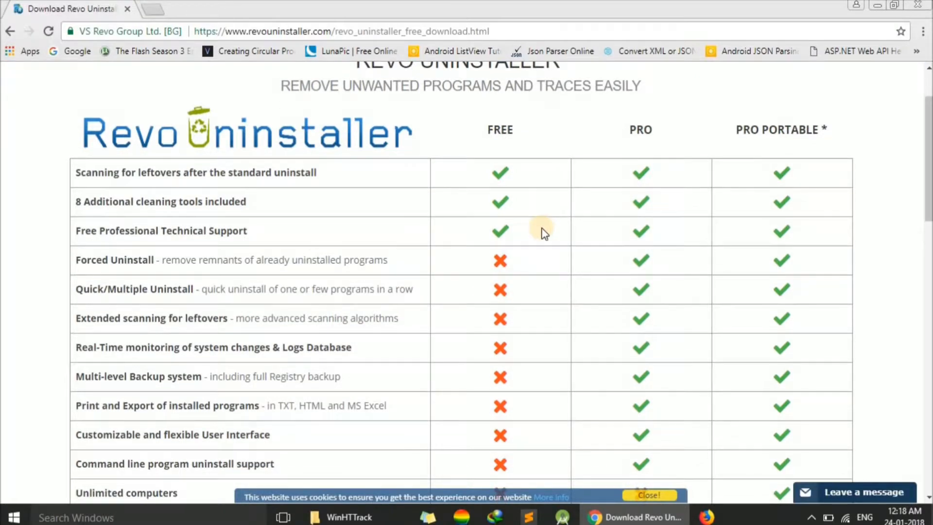
pyautogui.scroll(-2, 674, 170)
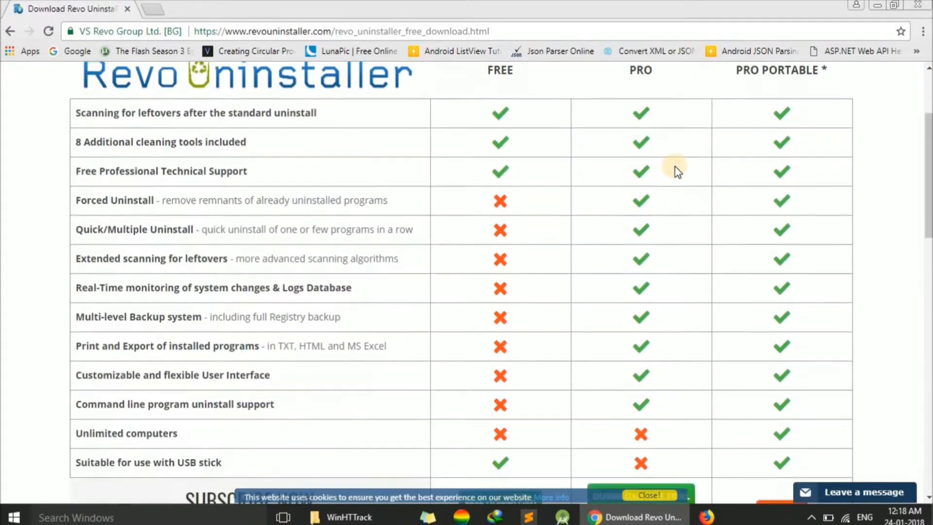
pyautogui.scroll(-3, 676, 167)
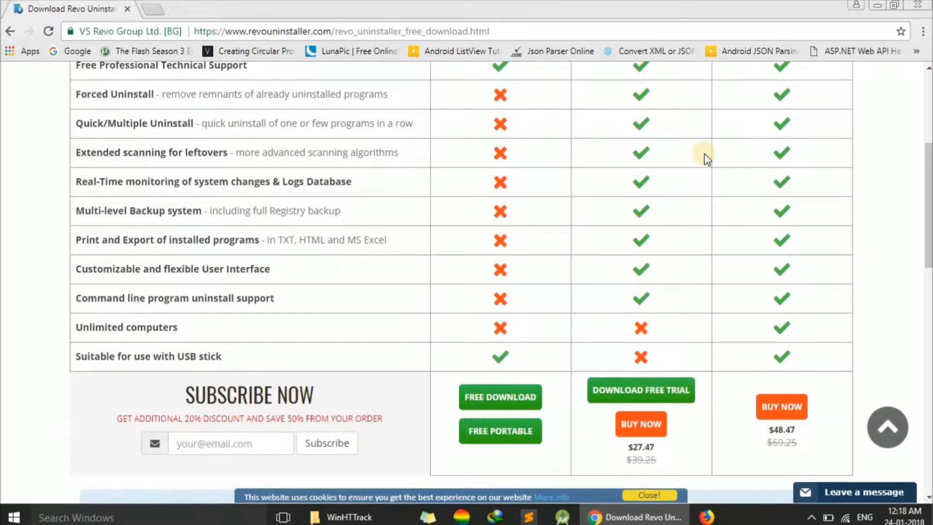
pyautogui.scroll(5, 704, 153)
pyautogui.scroll(-5, 704, 156)
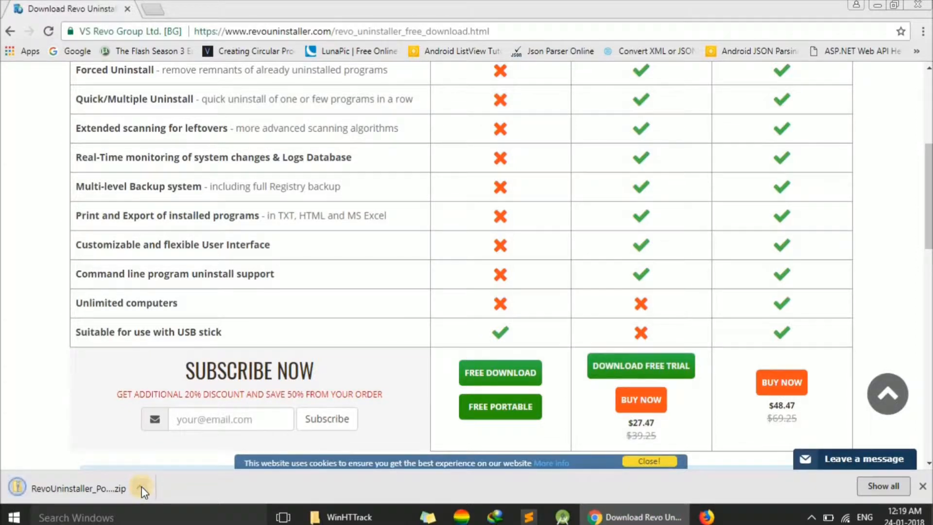
# - Show the desktop and open the How to folder inside Downloads in File Explorer
pyautogui.press('super+d')
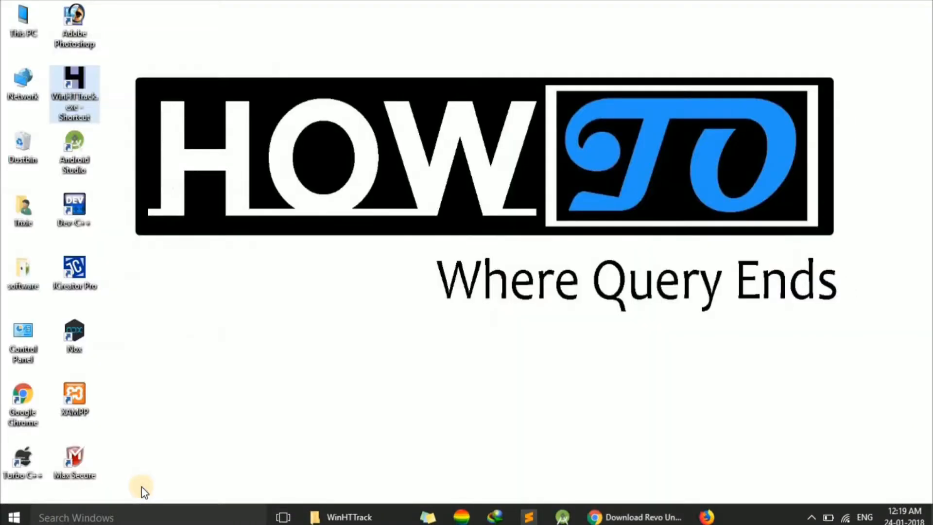
pyautogui.click(21, 21)
pyautogui.doubleClick(22, 21)
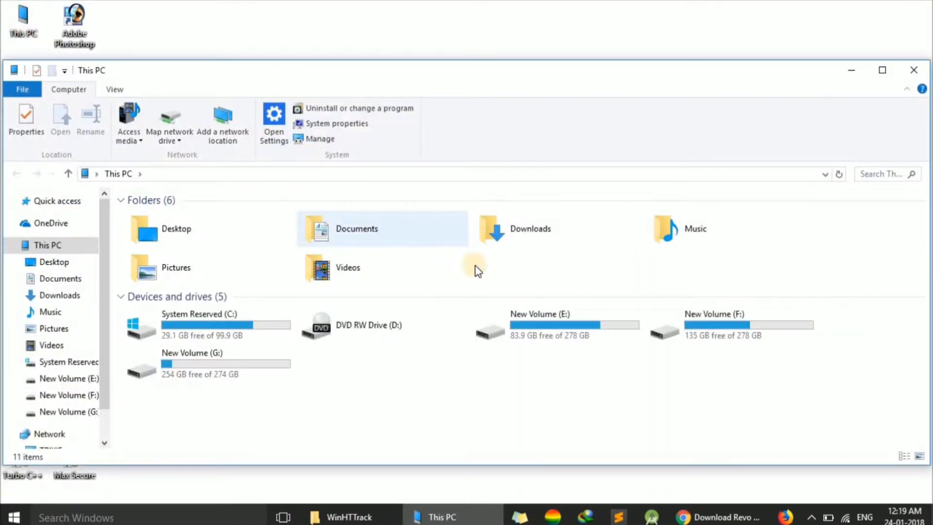
pyautogui.doubleClick(555, 233)
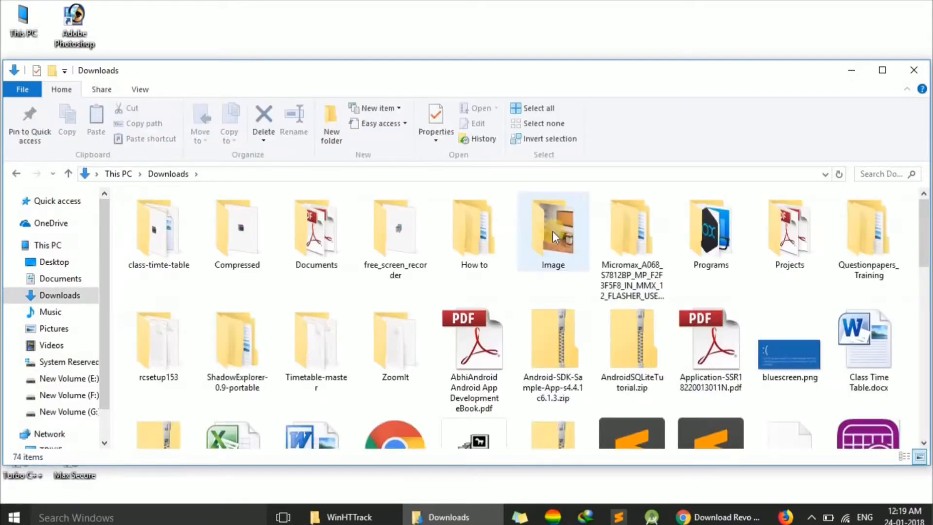
pyautogui.click(482, 249)
pyautogui.doubleClick(483, 249)
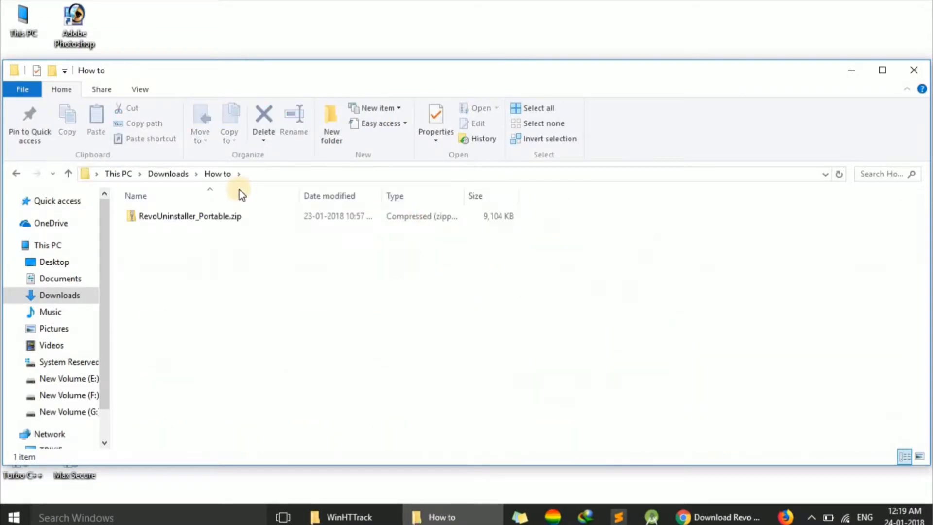
# - Extract all files from RevoUninstaller_Portable.zip into the suggested RevoUninstaller_Portable folder
pyautogui.click(216, 216)
pyautogui.click(214, 220)
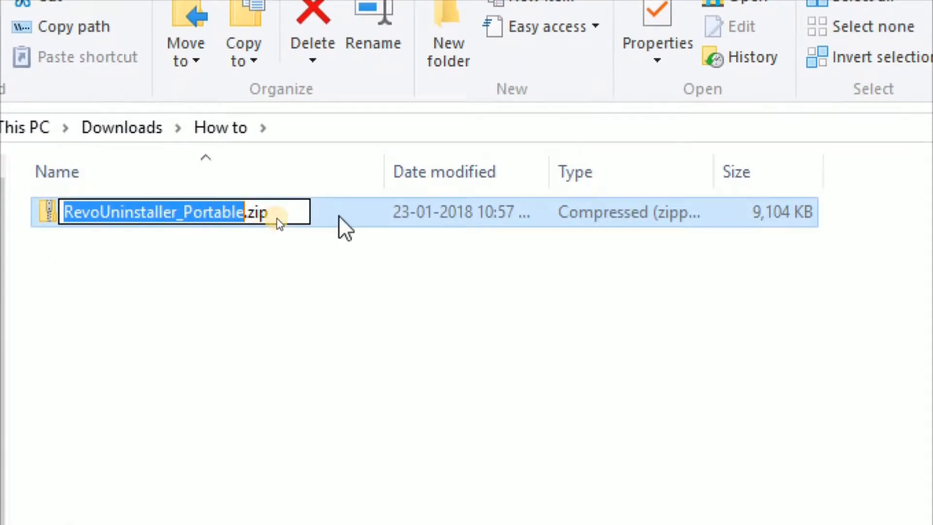
pyautogui.click(276, 221)
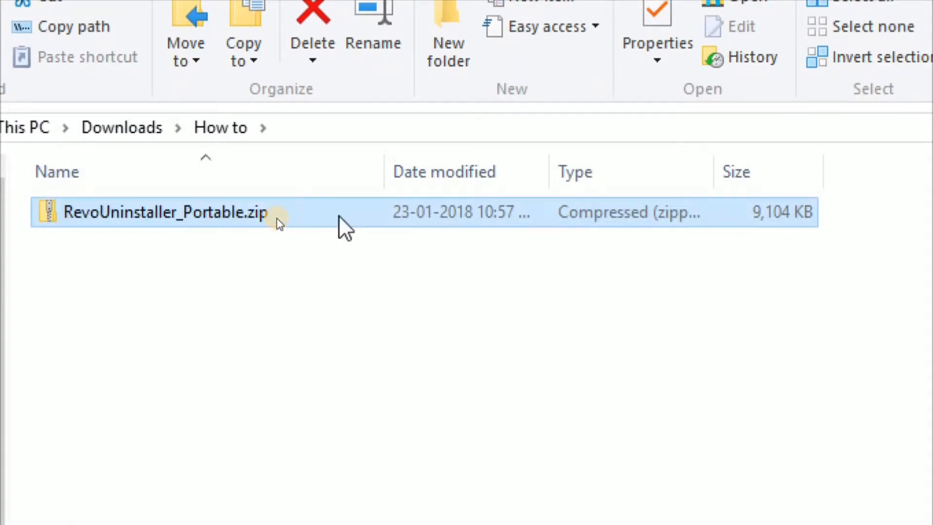
pyautogui.rightClick(339, 216)
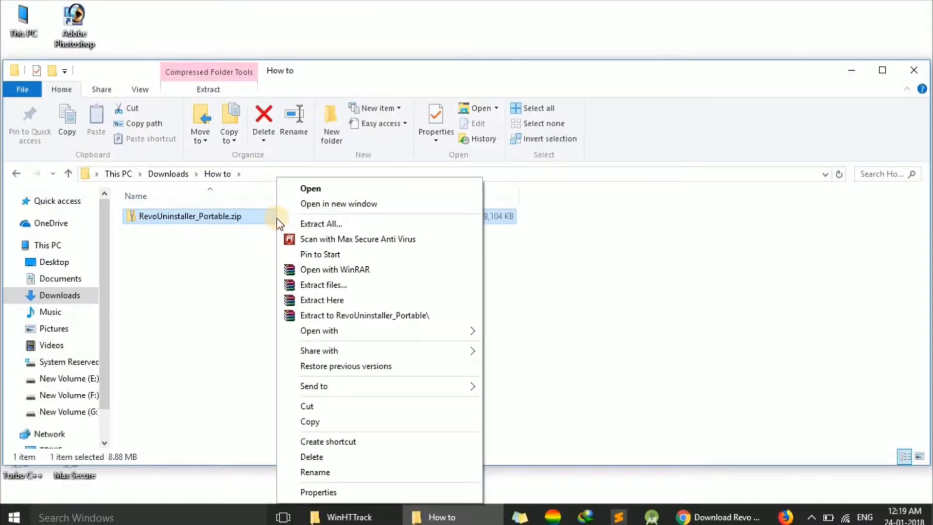
pyautogui.click(216, 215)
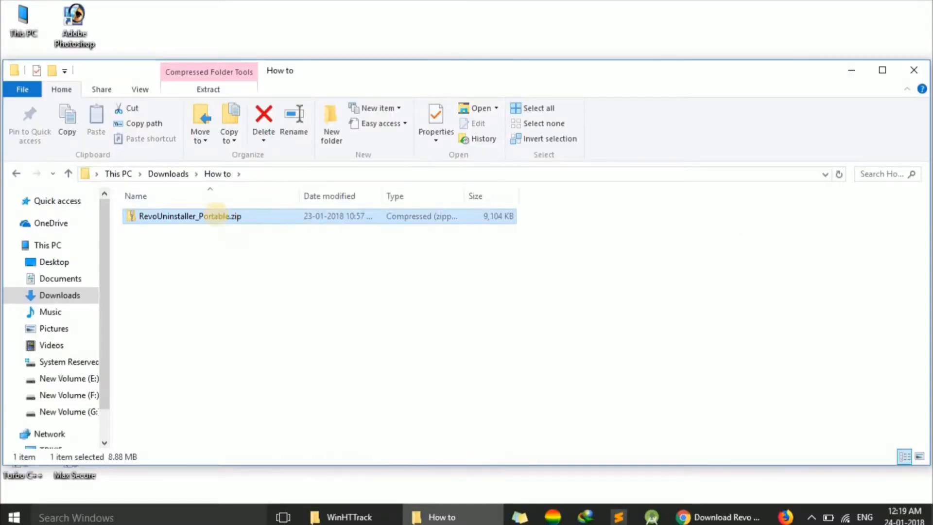
pyautogui.rightClick(217, 220)
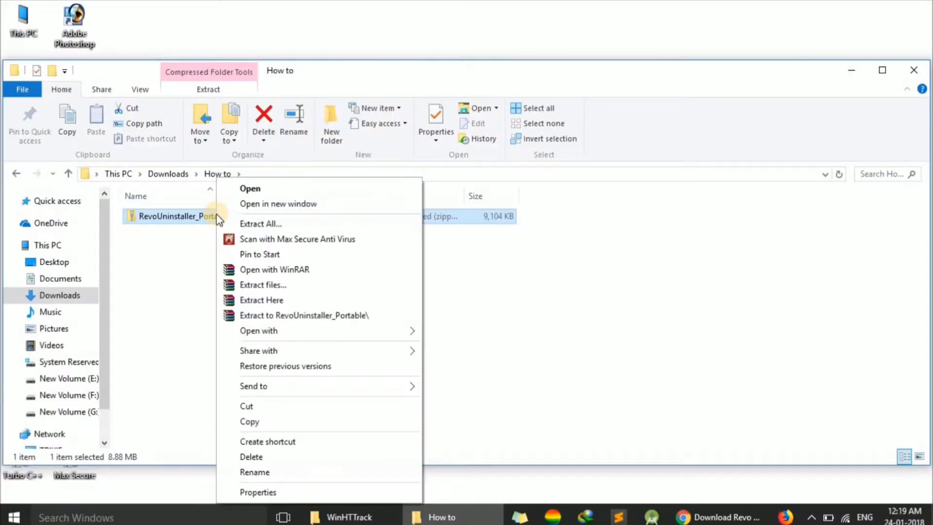
pyautogui.click(248, 223)
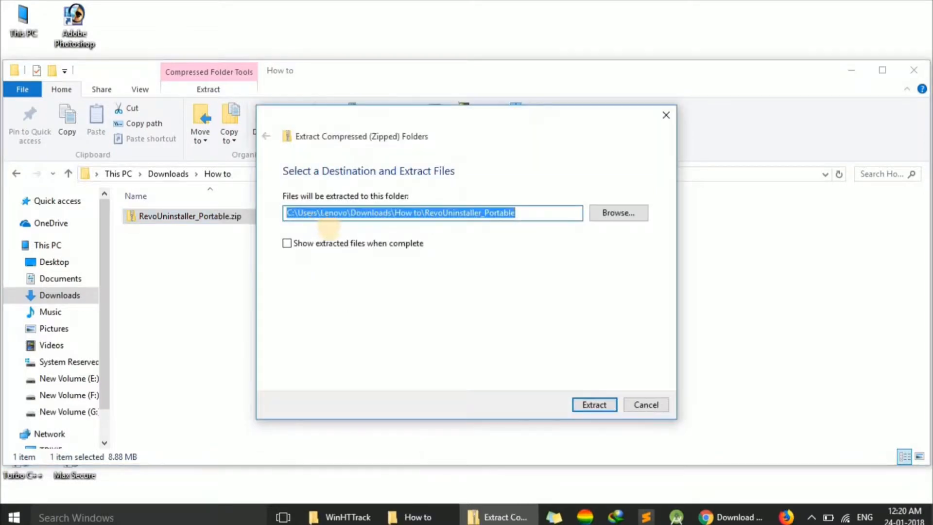
pyautogui.click(600, 408)
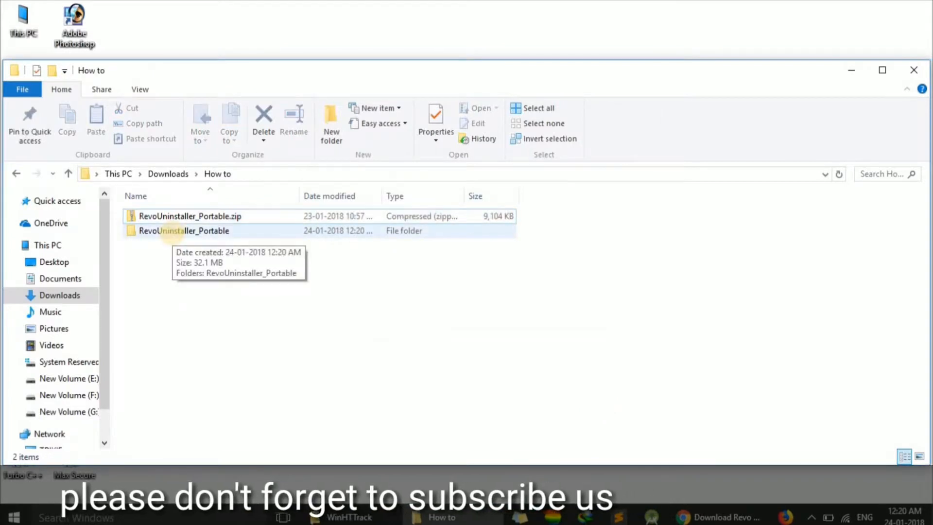
# - Launch RevoUPort.exe from the inner extracted RevoUninstaller_Portable folder and accept the license agreement
pyautogui.doubleClick(173, 232)
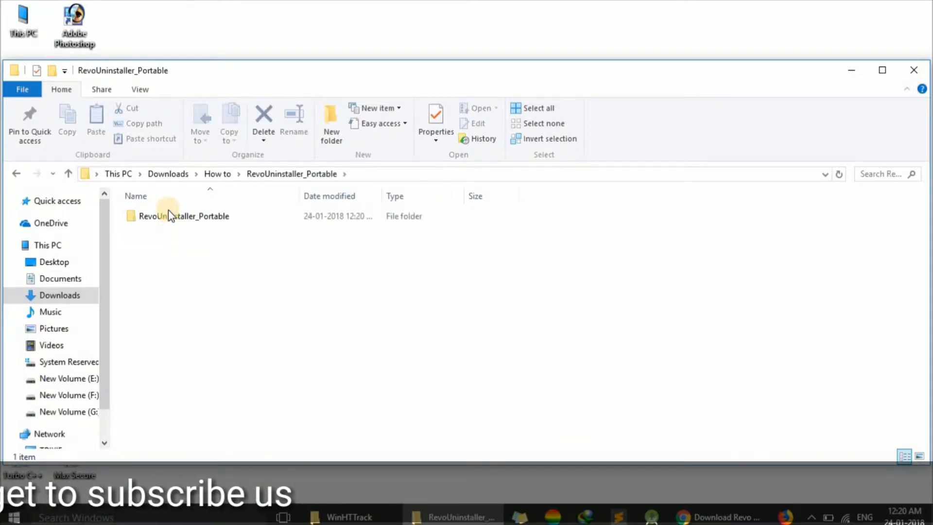
pyautogui.doubleClick(167, 212)
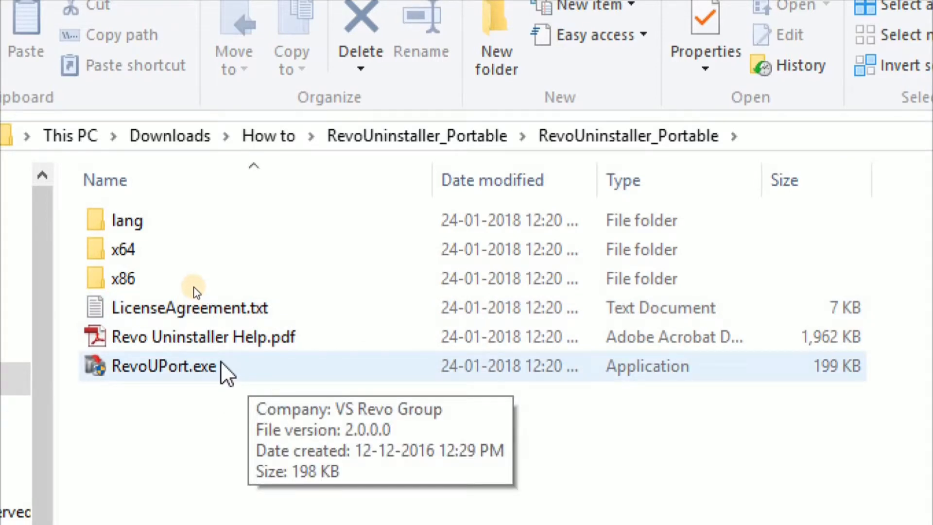
pyautogui.click(202, 378)
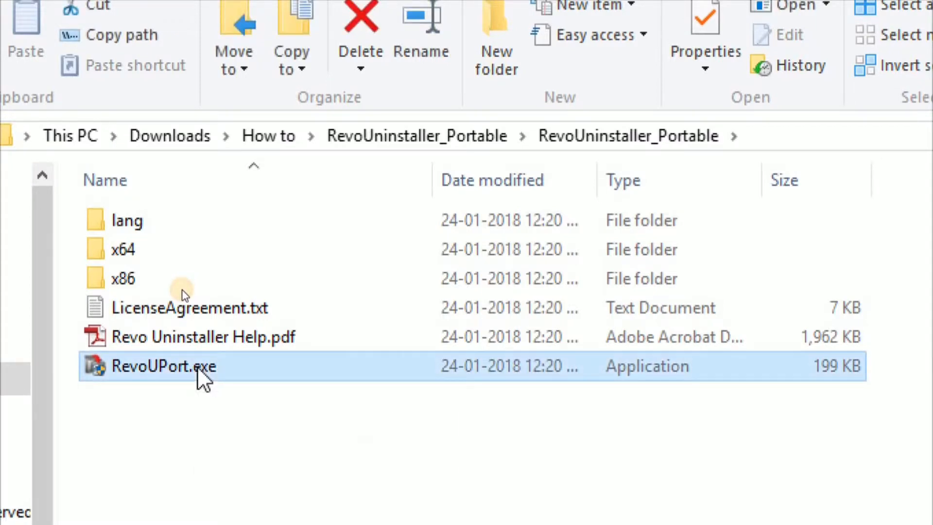
pyautogui.click(199, 369)
pyautogui.click(333, 439)
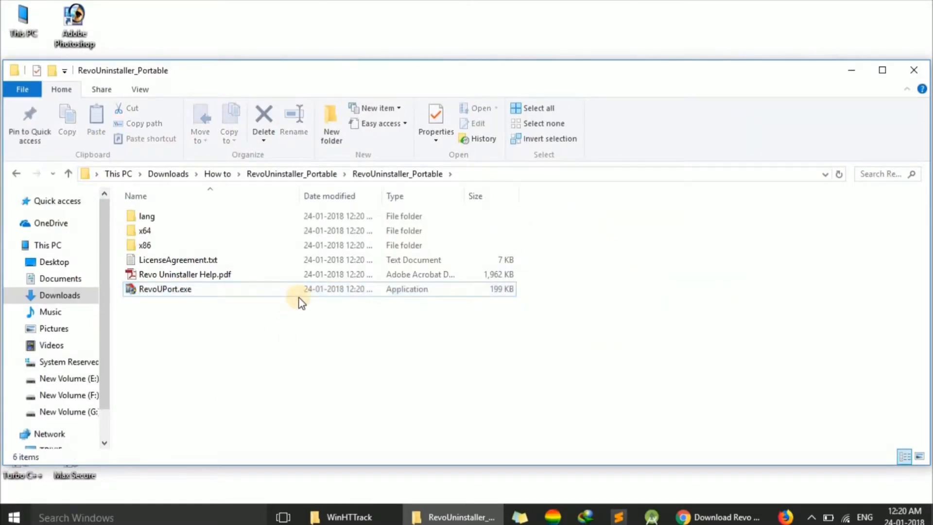
pyautogui.doubleClick(309, 295)
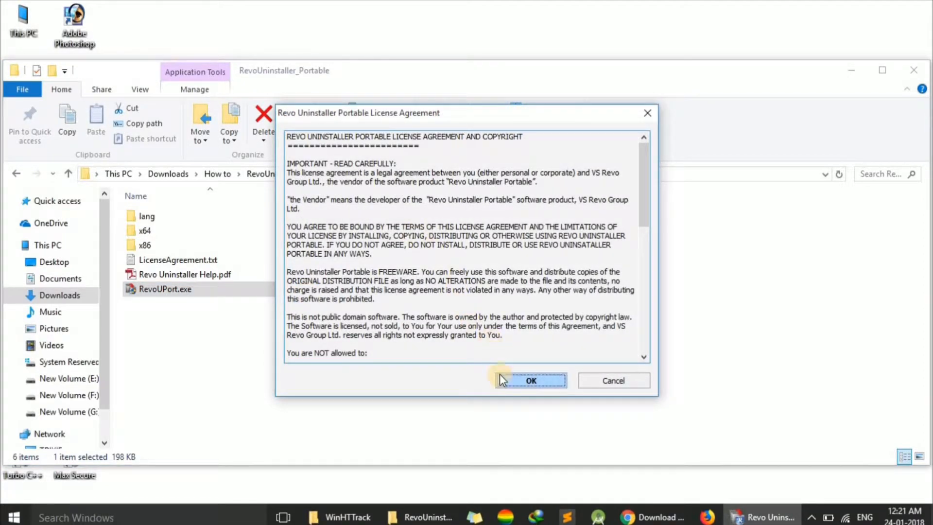
pyautogui.click(514, 380)
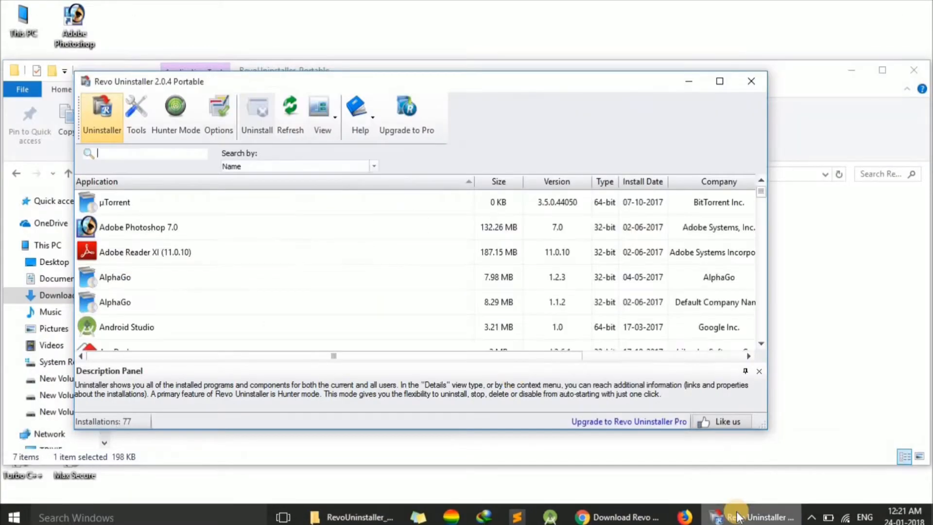
# - Maximize the uninstaller window and look through the list of installed programs for WinHTTrack Website Copier 3.48-21
pyautogui.click(718, 80)
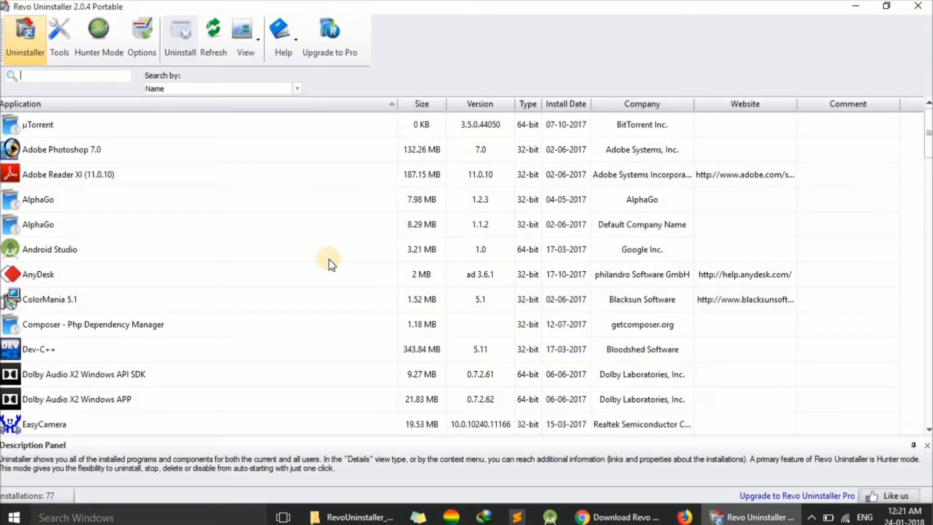
pyautogui.scroll(-10, 331, 264)
pyautogui.scroll(10, 331, 264)
pyautogui.click(331, 249)
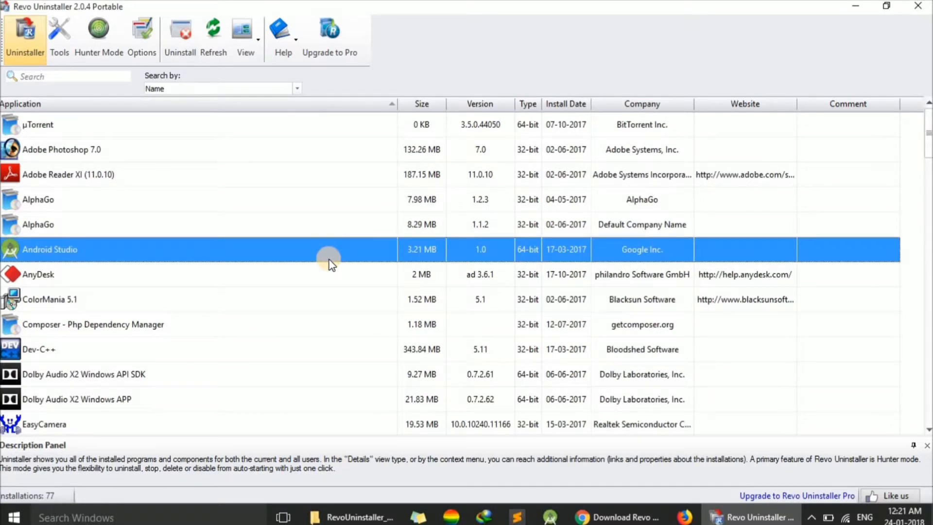
pyautogui.scroll(-10, 330, 263)
pyautogui.scroll(10, 329, 261)
pyautogui.scroll(-4, 182, 258)
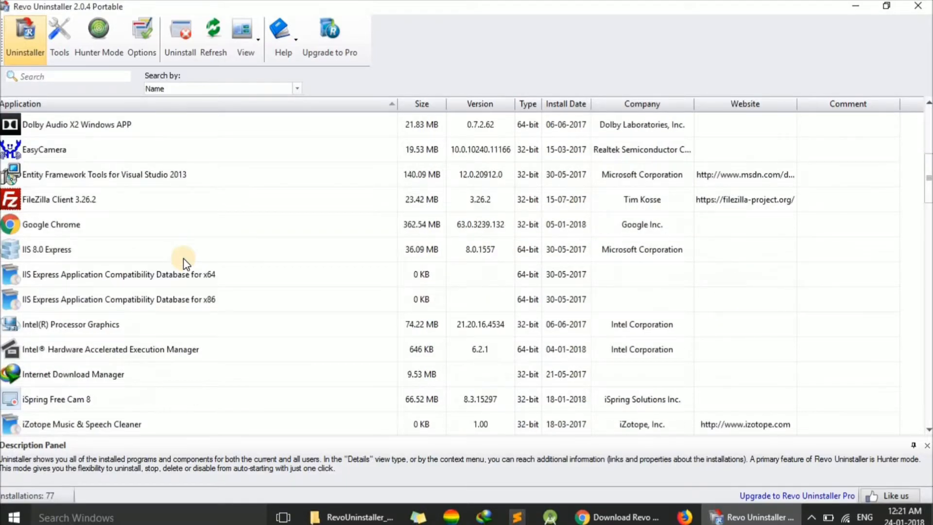
pyautogui.scroll(-2, 183, 258)
pyautogui.click(182, 258)
pyautogui.scroll(-2, 183, 258)
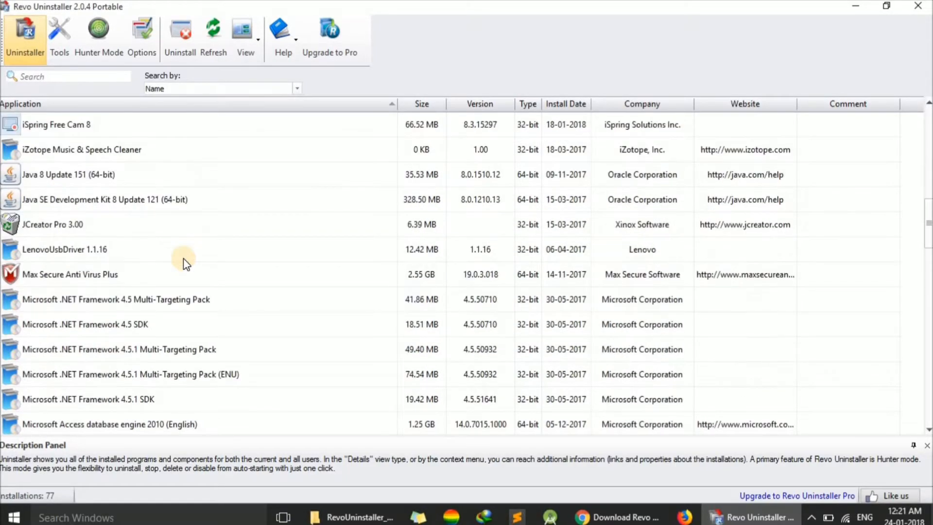
pyautogui.scroll(3, 183, 258)
pyautogui.scroll(-5, 183, 258)
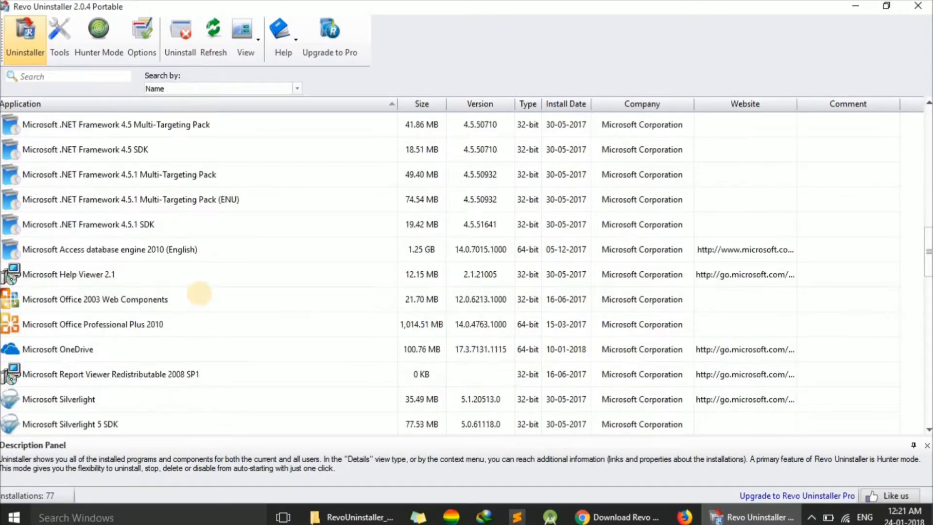
pyautogui.scroll(4, 200, 294)
pyautogui.scroll(-12, 200, 293)
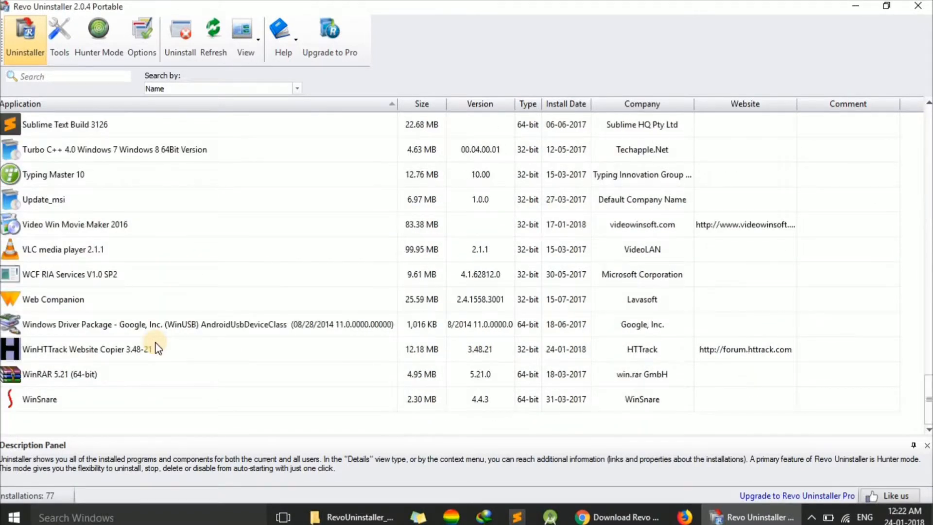
# - Uninstall WinHTTrack Website Copier 3.48-21 with its built-in uninstaller, confirming the complete removal of all its components
pyautogui.doubleClick(97, 356)
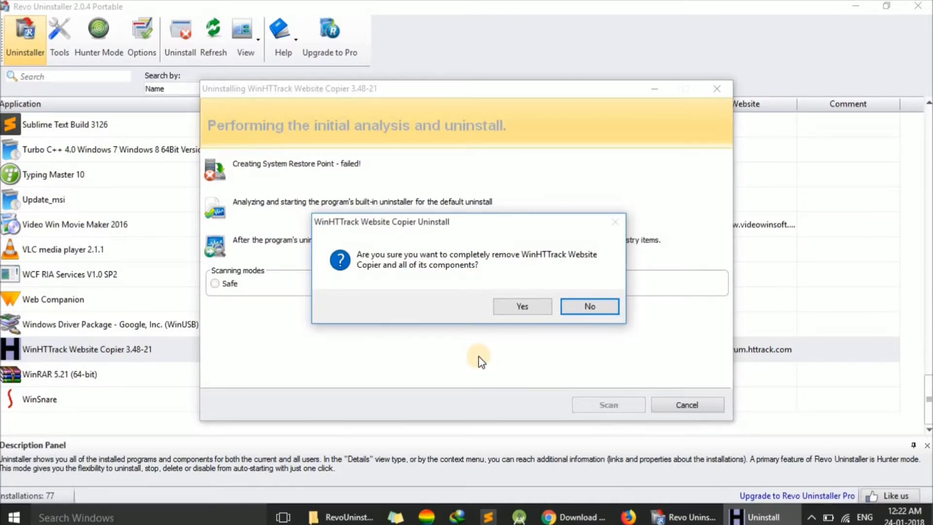
pyautogui.click(528, 307)
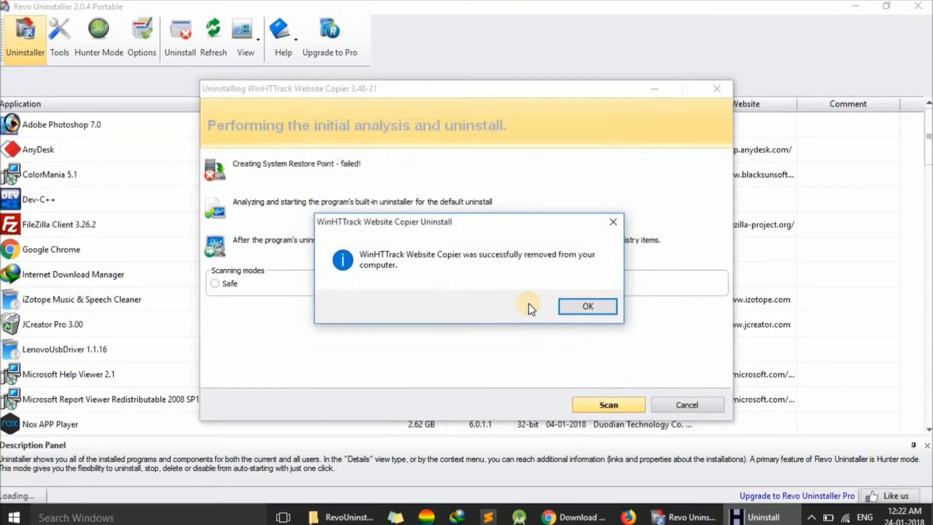
pyautogui.click(571, 311)
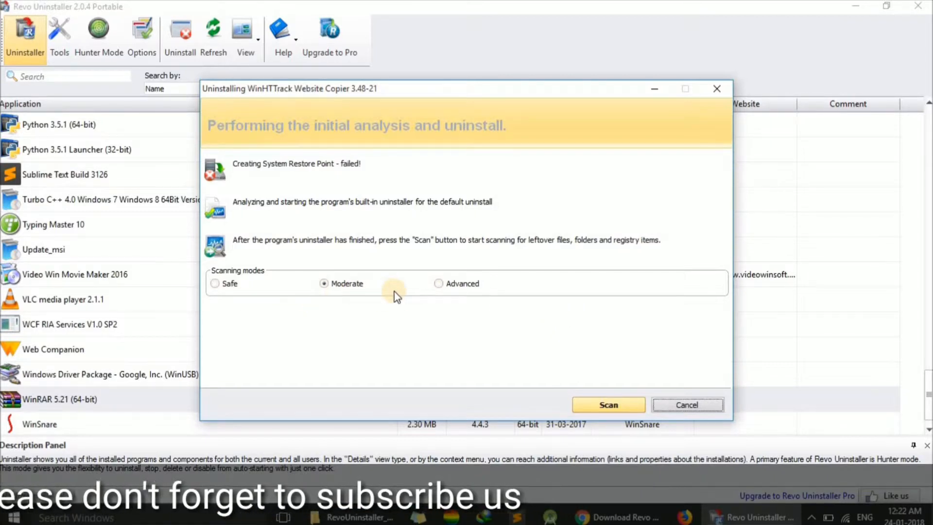
# - Scan for WinHTTrack's leftover files, folders and registry items in Advanced scanning mode
pyautogui.moveTo(449, 283)
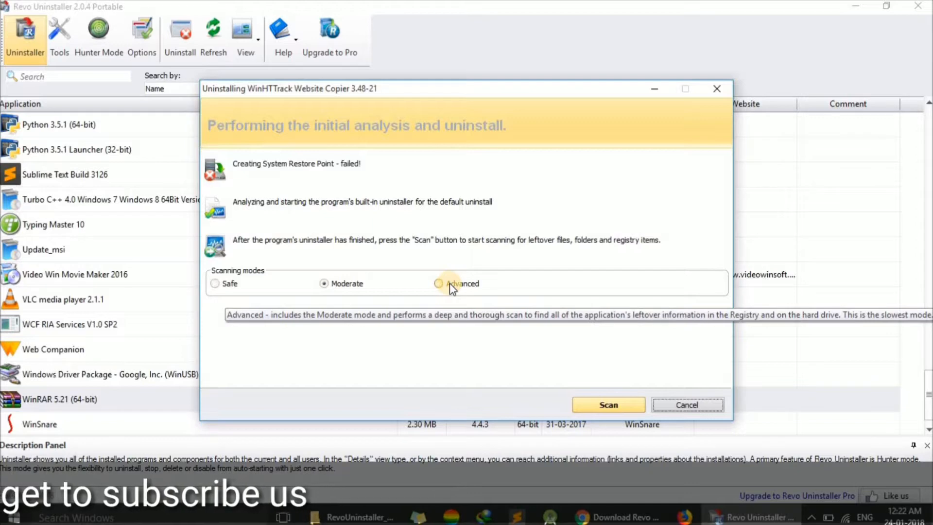
pyautogui.click(450, 283)
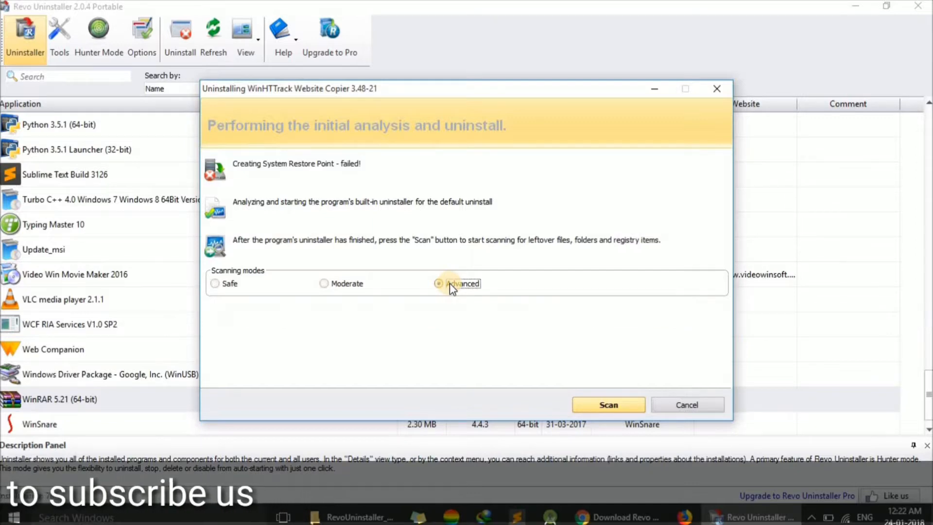
pyautogui.click(620, 403)
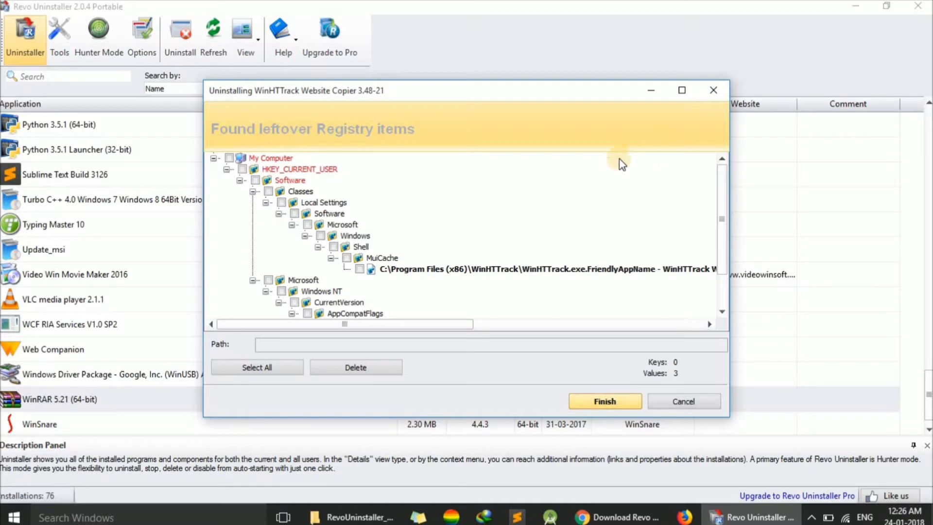
# - Maximize the leftover registry items window and delete the three bold WinHTTrack values under MuiCache and Store
pyautogui.click(682, 91)
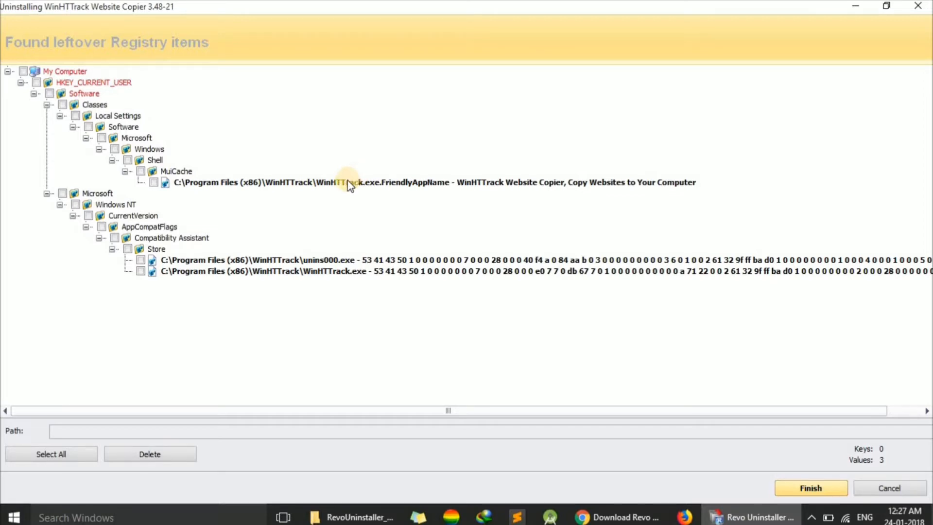
pyautogui.click(349, 183)
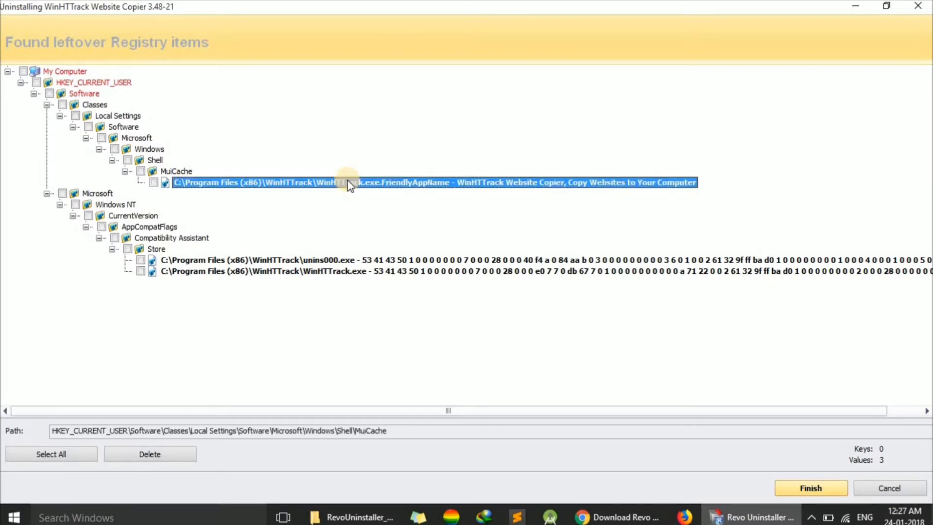
pyautogui.click(268, 257)
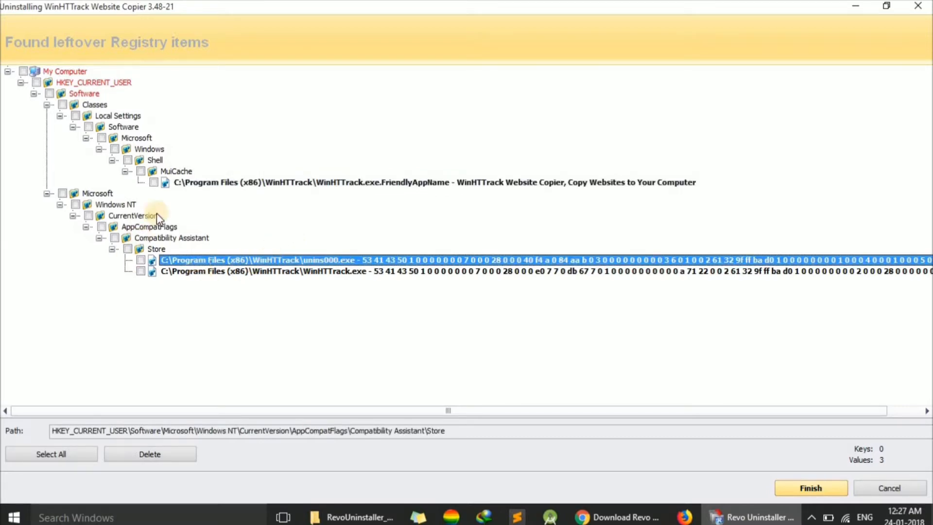
pyautogui.click(153, 182)
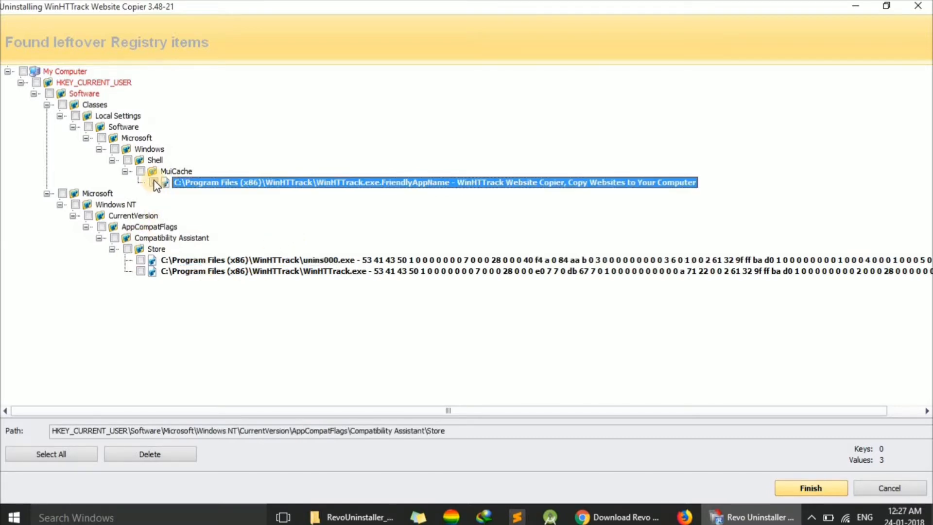
pyautogui.click(140, 260)
pyautogui.click(140, 271)
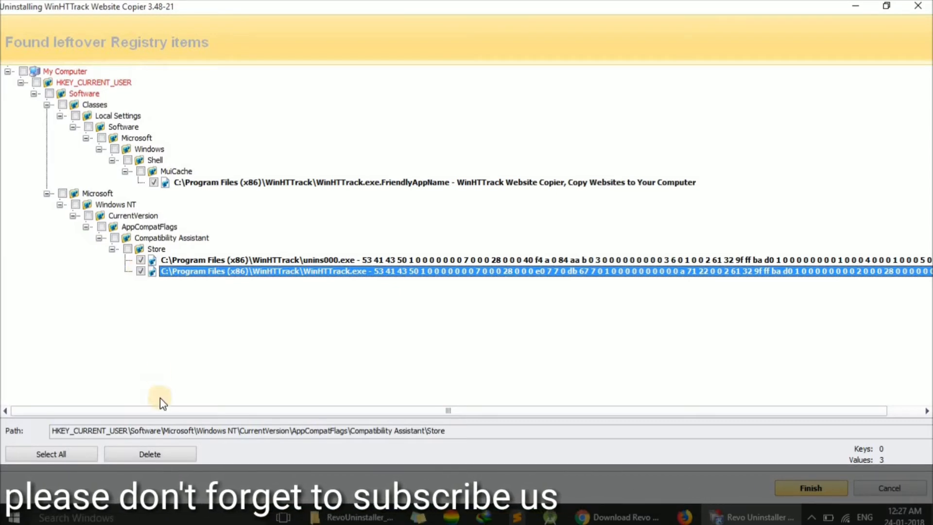
pyautogui.click(159, 455)
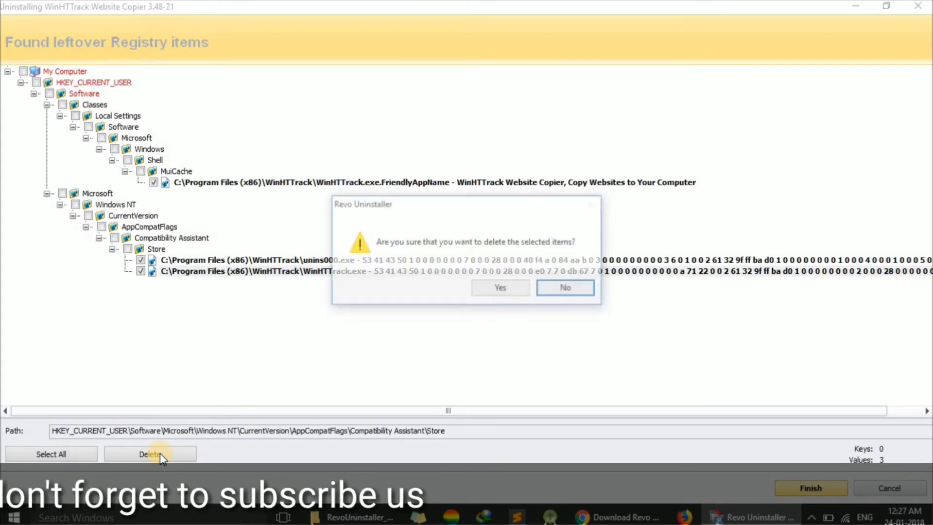
pyautogui.click(504, 281)
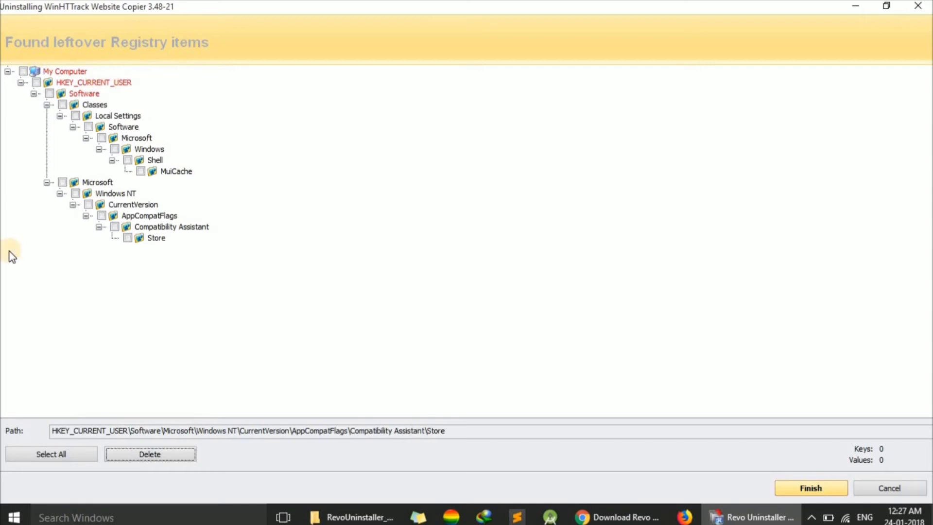
# - Select all the remaining entries in the leftover registry tree and delete them, confirming the deletion
pyautogui.click(63, 453)
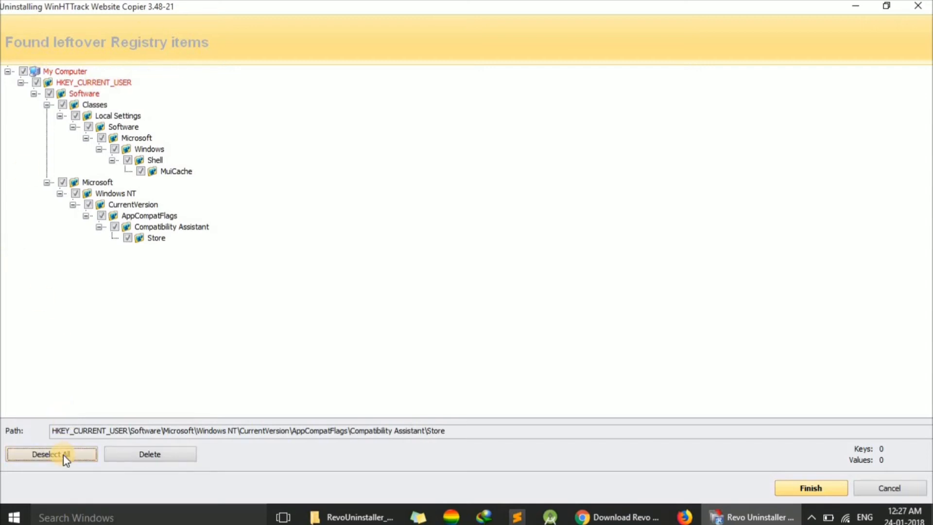
pyautogui.click(144, 458)
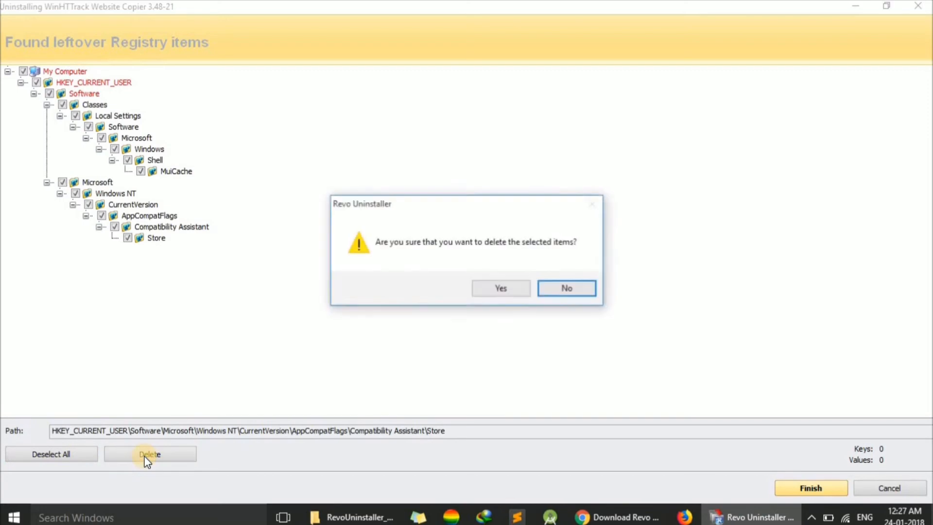
pyautogui.click(511, 289)
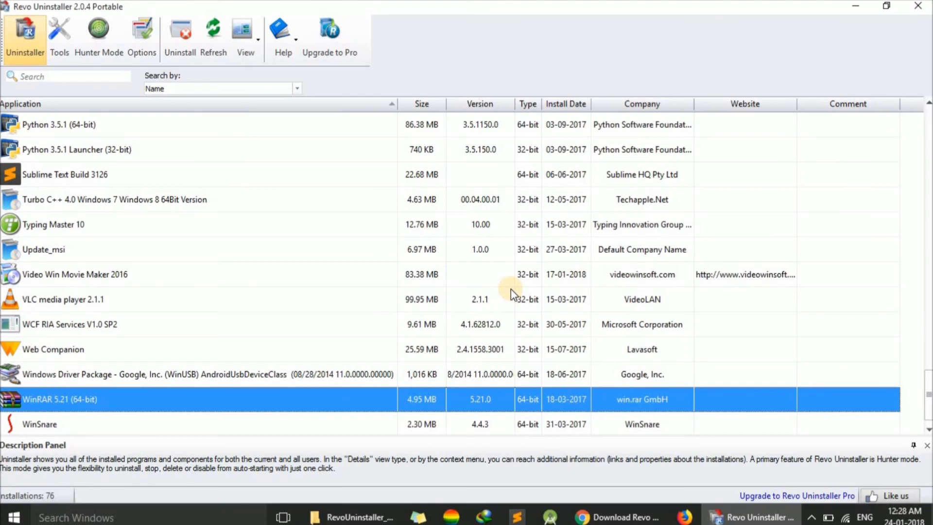
# - Close the uninstaller and show the desktop
pyautogui.click(912, 9)
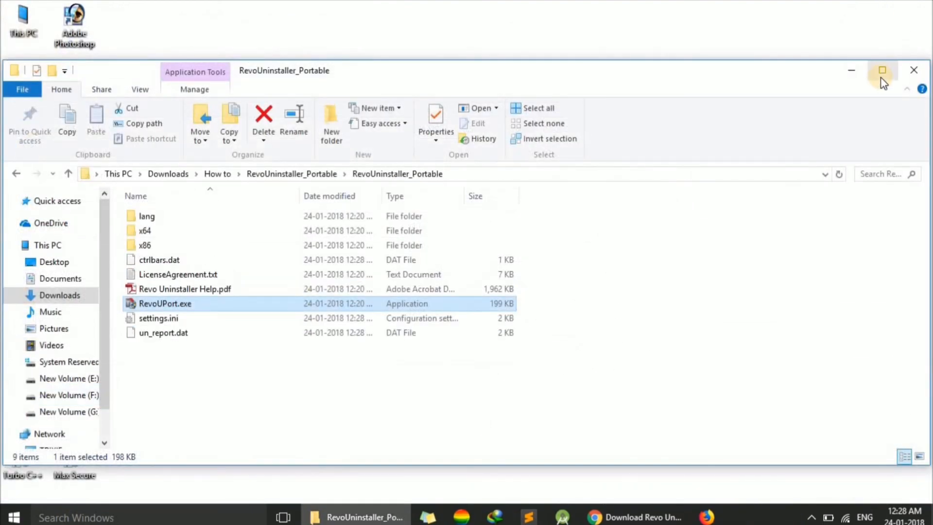
pyautogui.press('super+d')
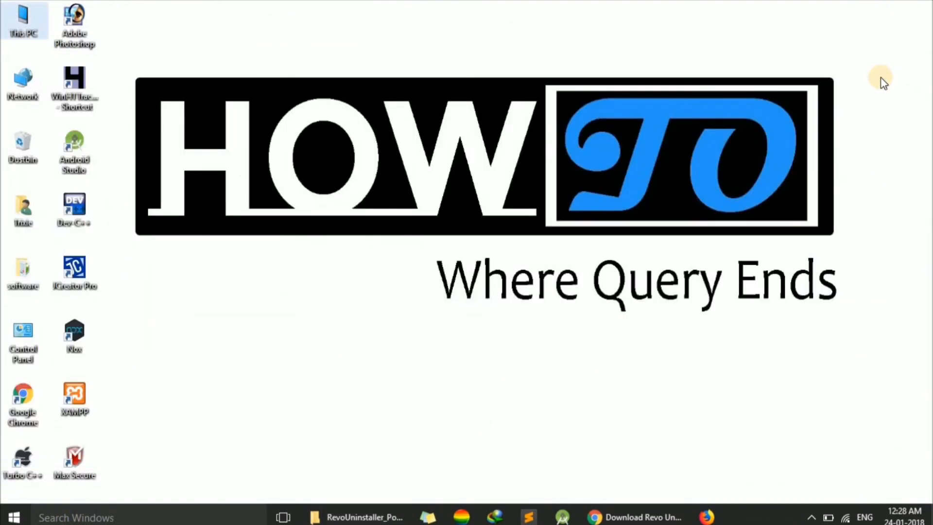